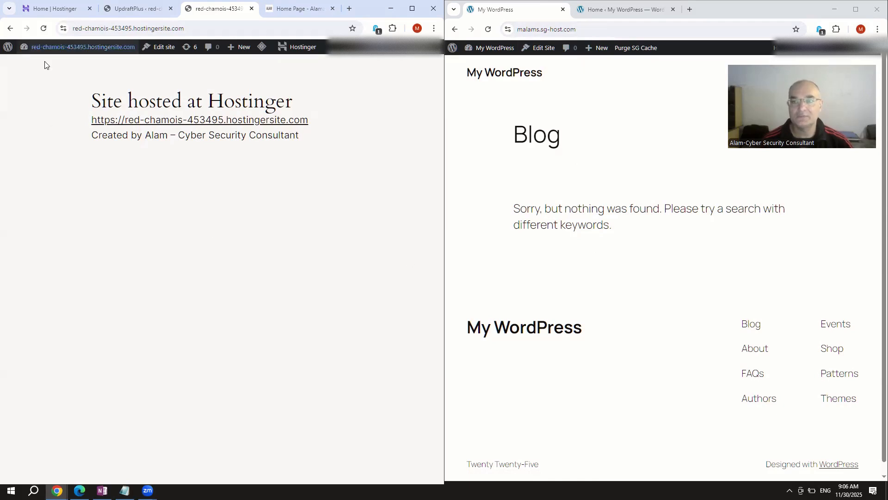
- On the Hostinger site, open the WordPress dashboard's plugin installation page and search for updraftplus
left_click(25, 48)
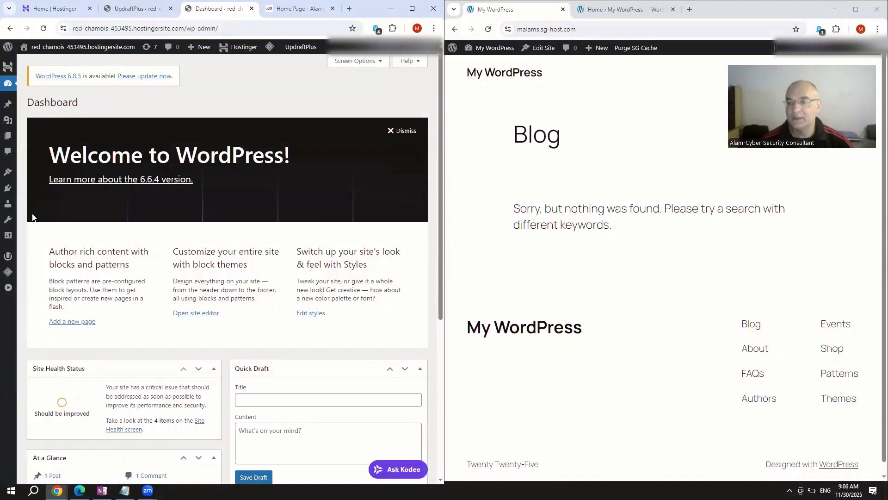
mouse_move(11, 205)
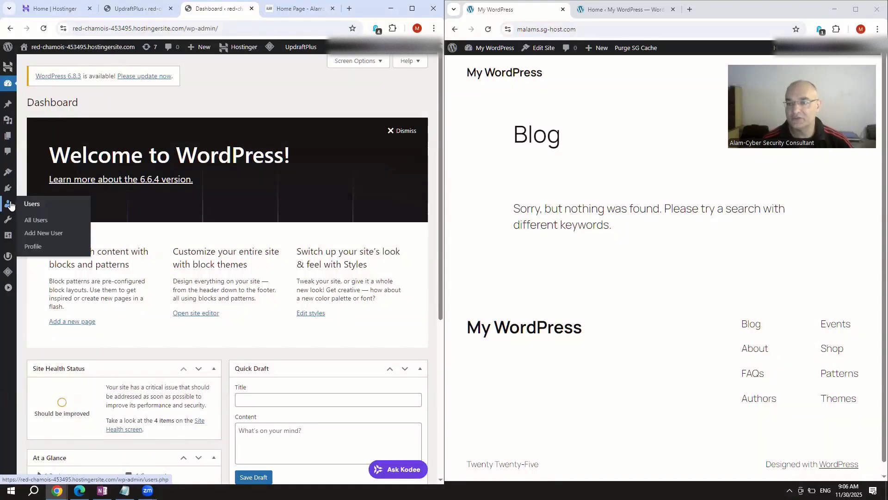
mouse_move(10, 173)
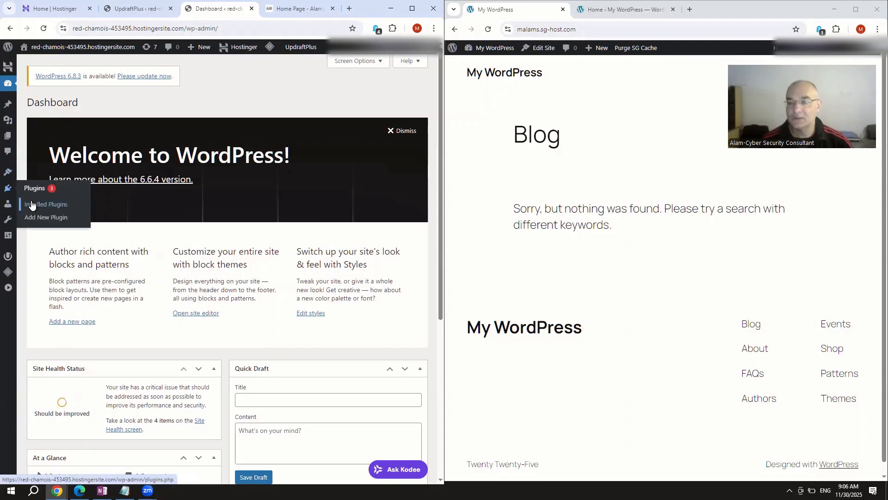
left_click(39, 218)
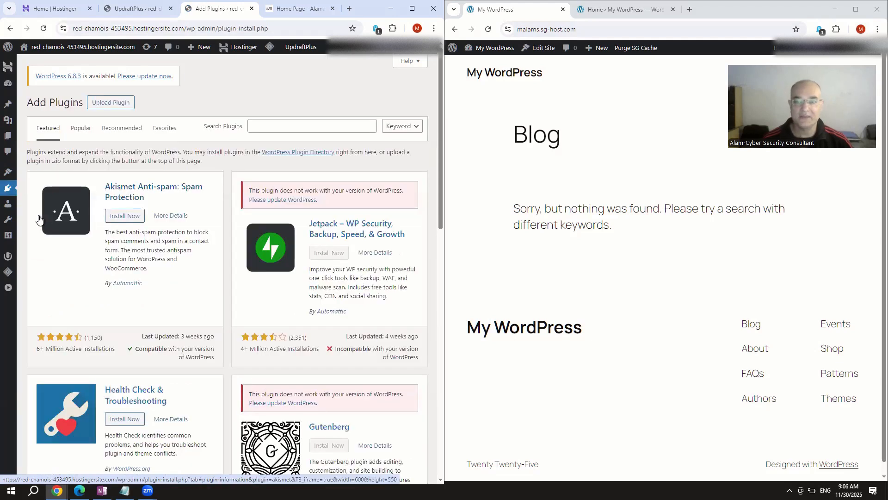
left_click(273, 126)
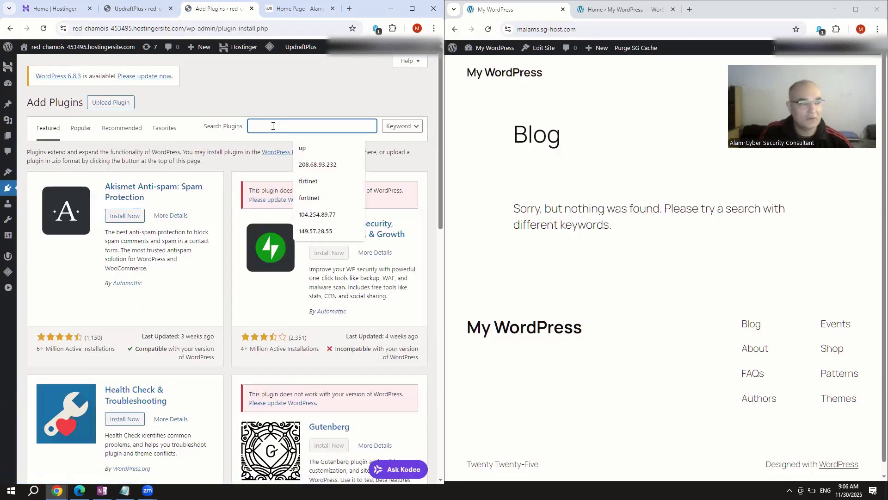
type("updraftplus")
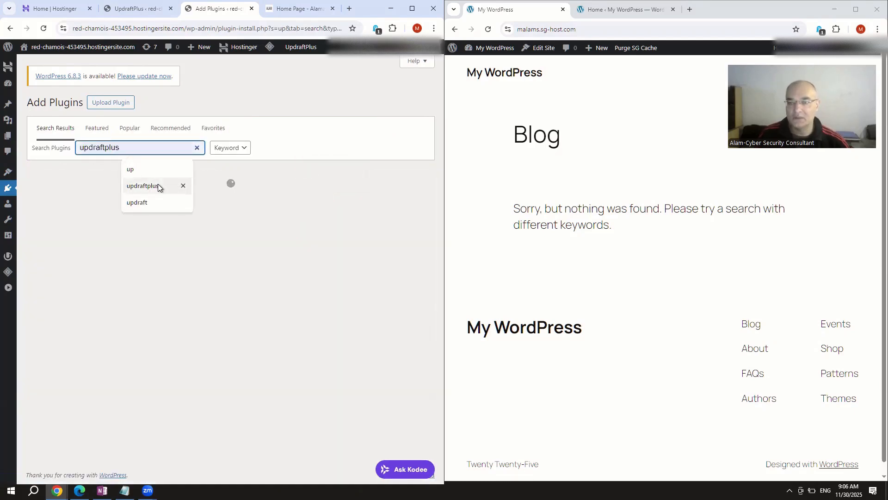
left_click(158, 186)
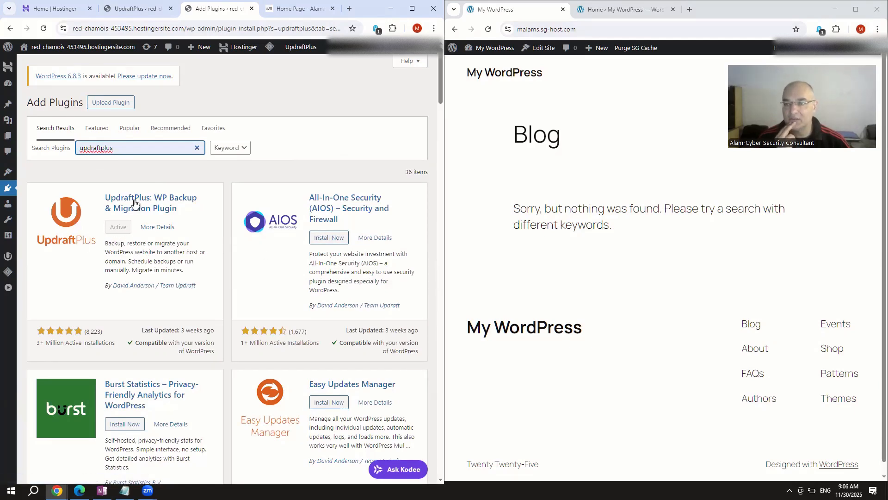
- Check the Google Drive remote storage selection in the Hostinger site's UpdraftPlus settings
left_click(8, 257)
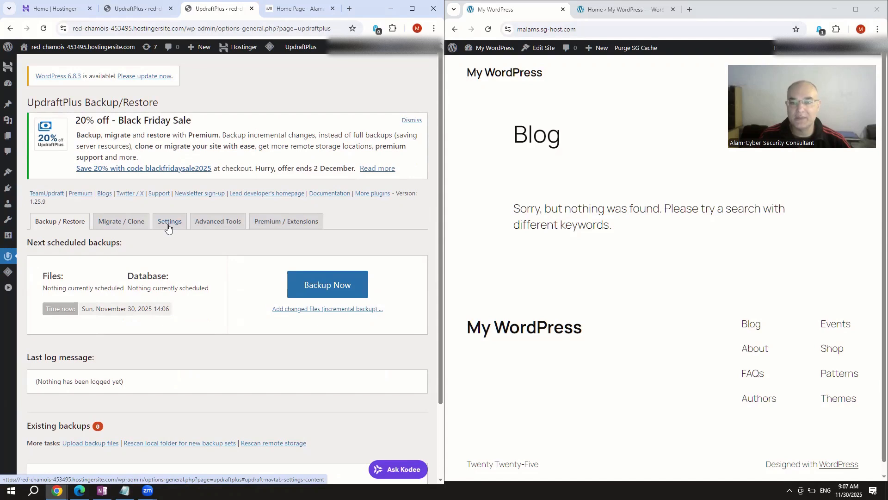
left_click(168, 226)
scroll(238, 317, "down", 3)
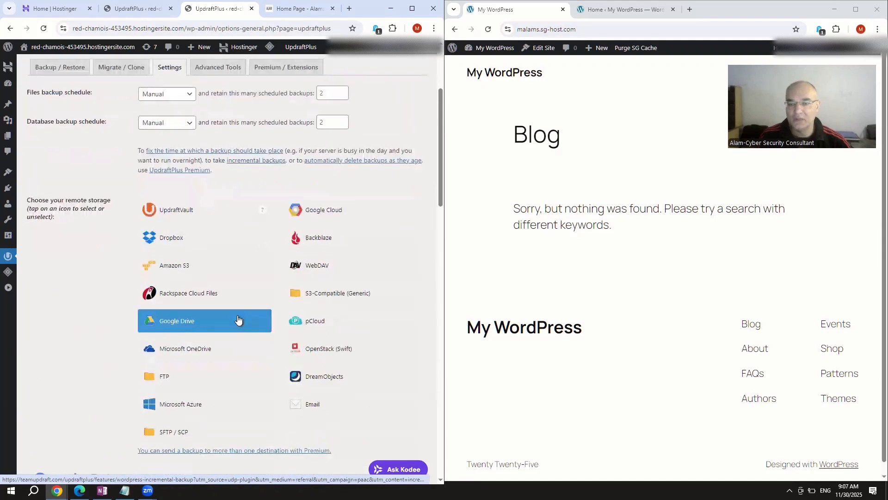
left_click(152, 324)
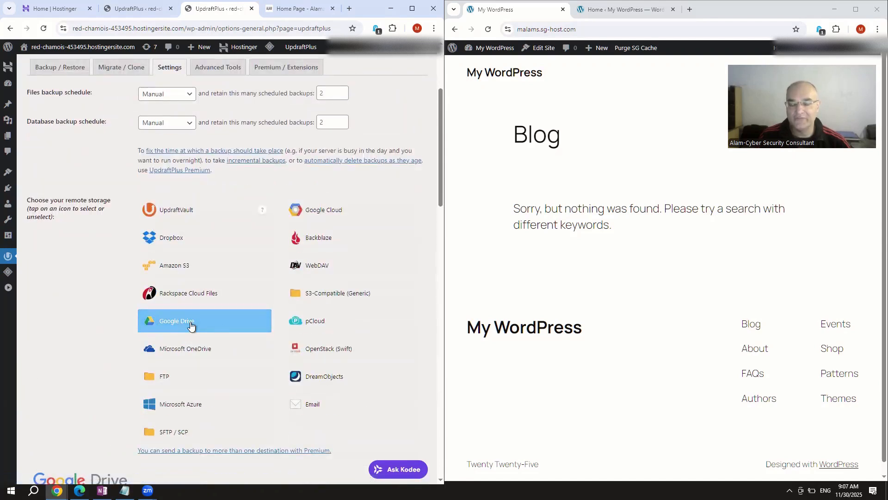
scroll(190, 326, "up", 3)
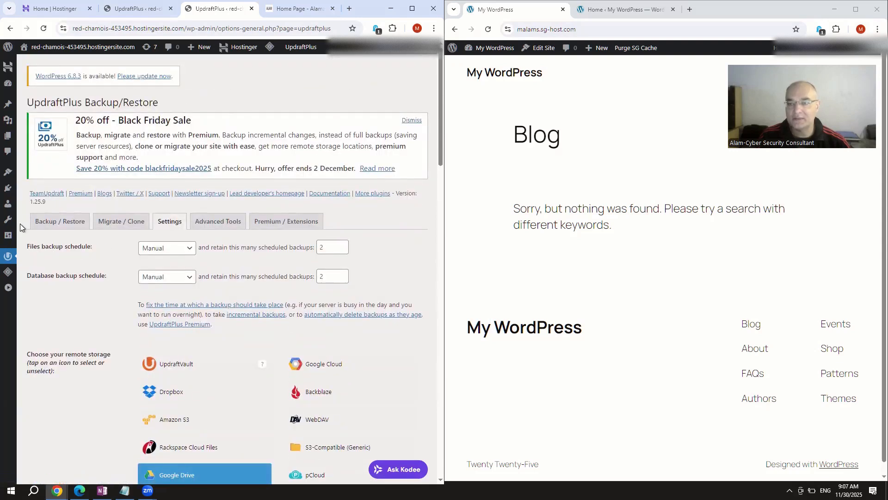
- Run an UpdraftPlus backup of the Hostinger site with database and files included and sent to remote storage, and close the completion notice
left_click(54, 224)
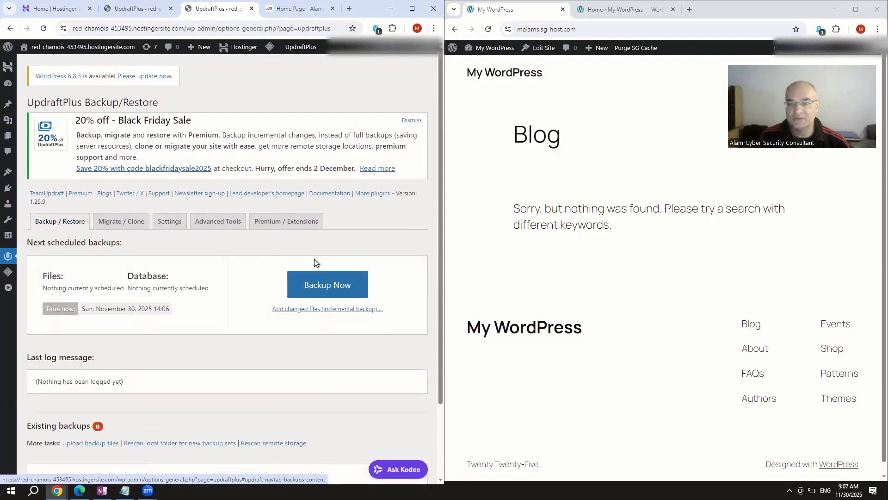
left_click(337, 279)
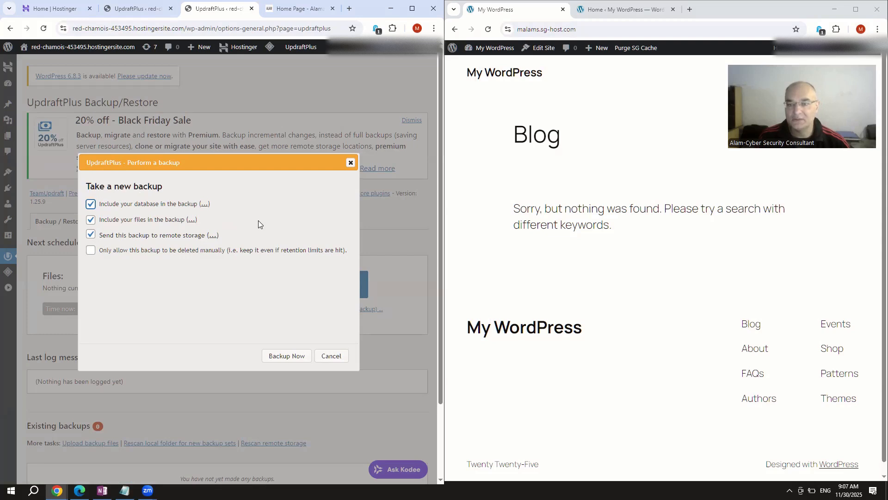
left_click(288, 358)
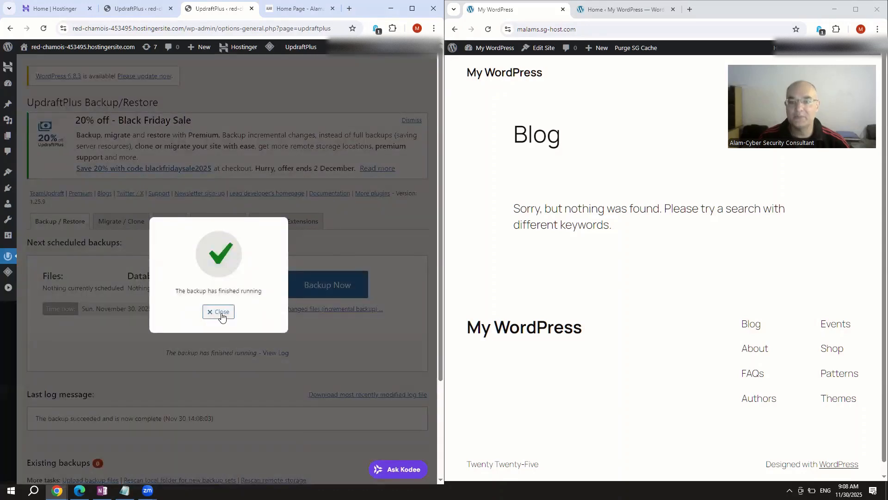
left_click(221, 313)
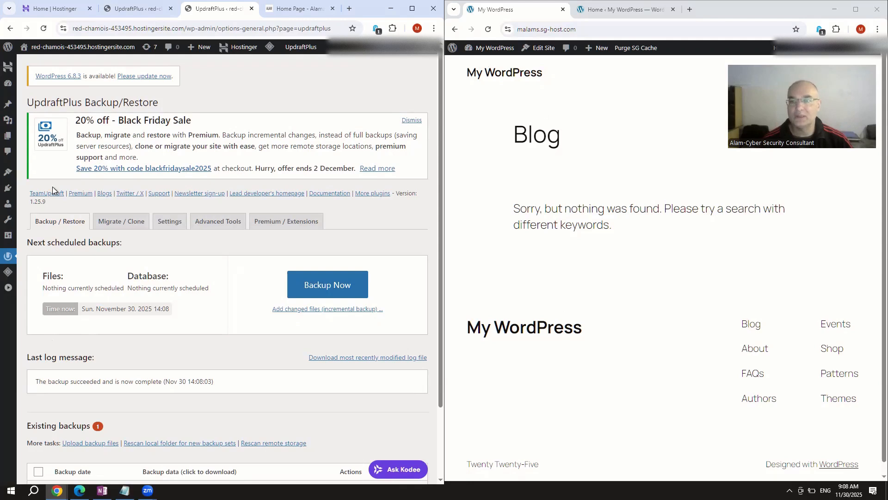
- Open the WordPress dashboard of the malams.sg-host.com site and go to its plugin installation page
mouse_move(452, 49)
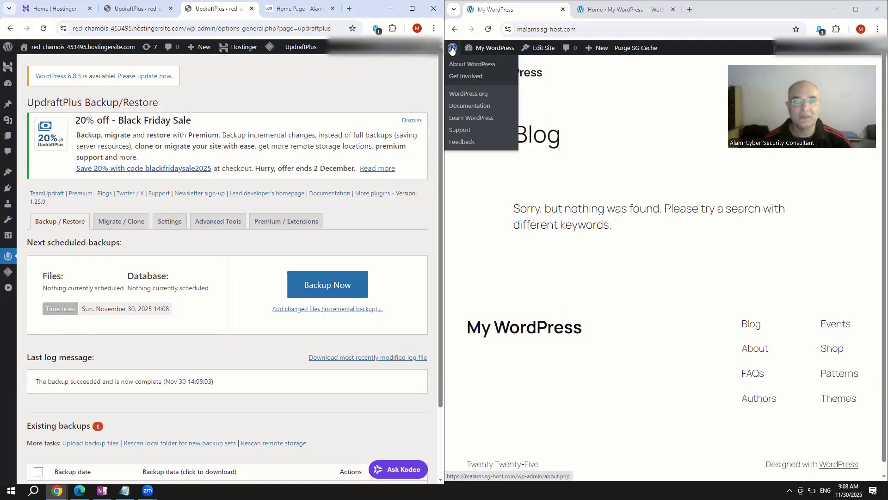
left_click(486, 56)
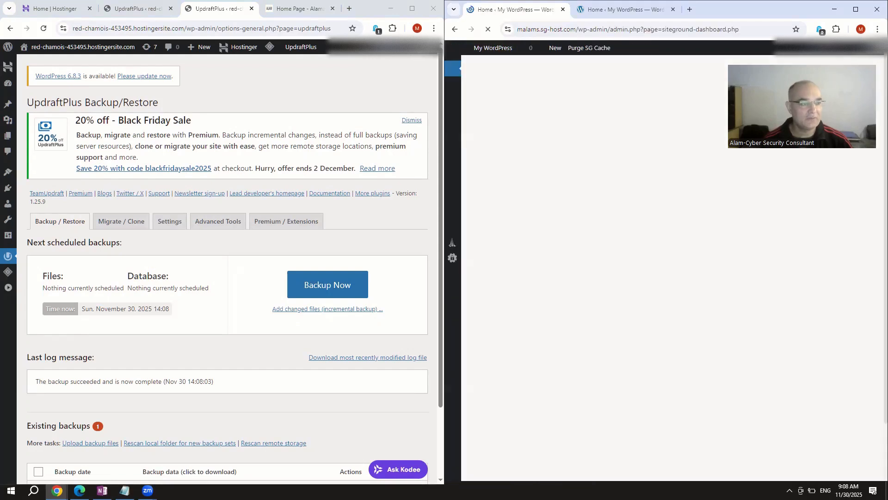
mouse_move(456, 191)
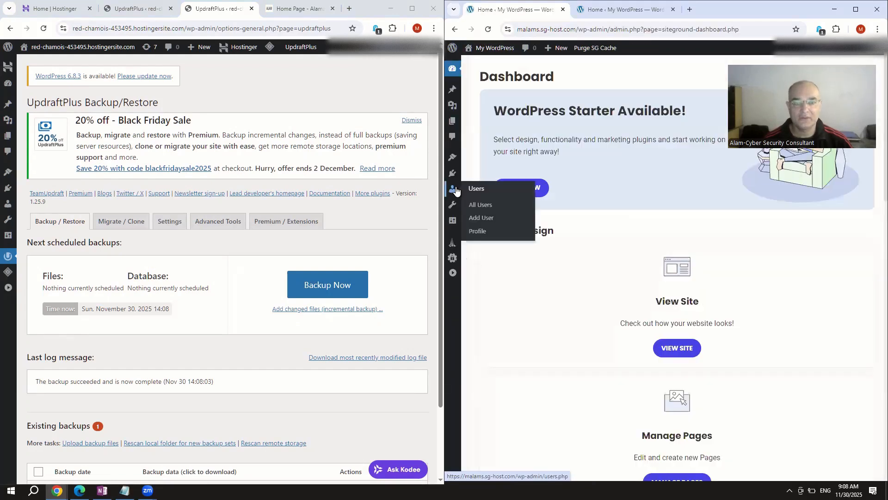
mouse_move(458, 206)
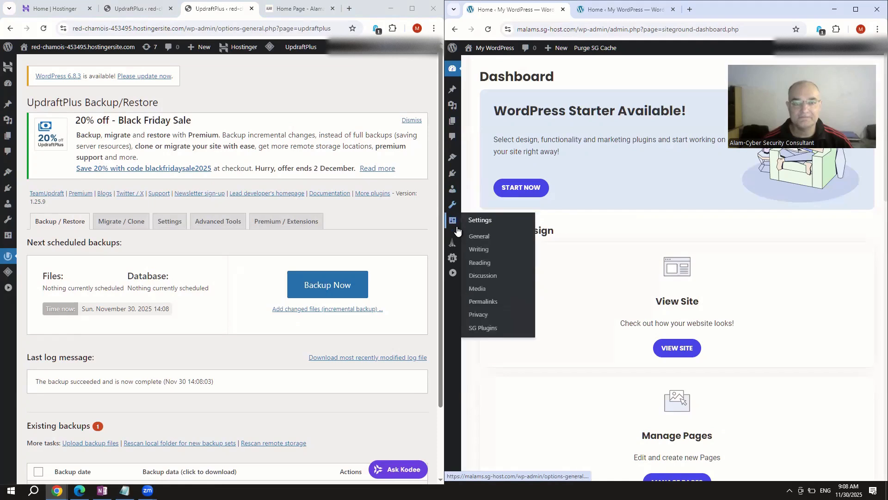
mouse_move(454, 167)
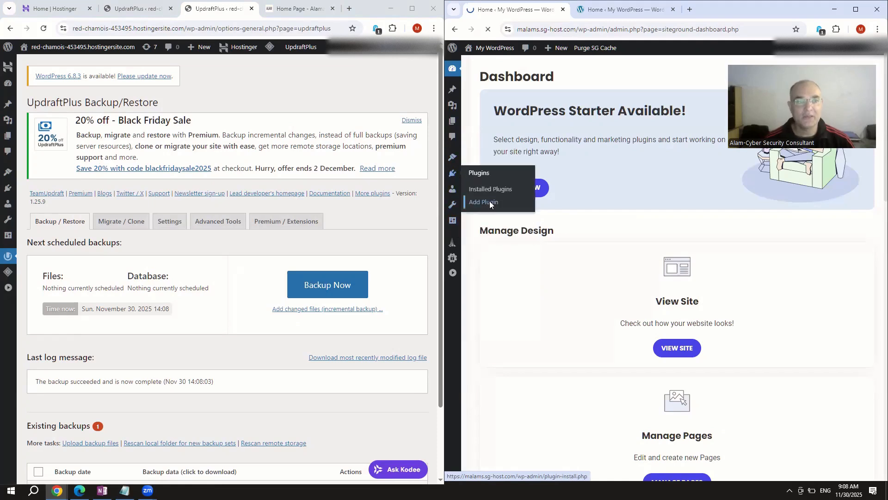
left_click(491, 202)
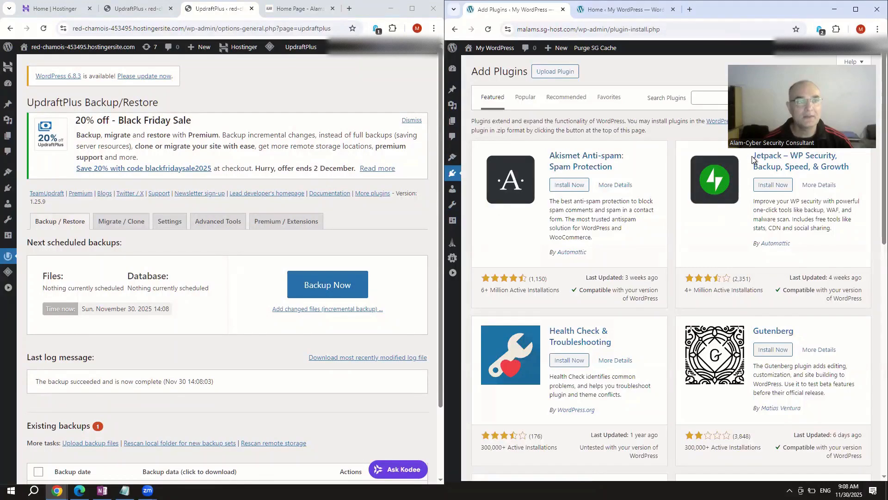
- Search the available plugins for updraft on the malams.sg-host.com site
left_click_drag(760, 48, 765, 170)
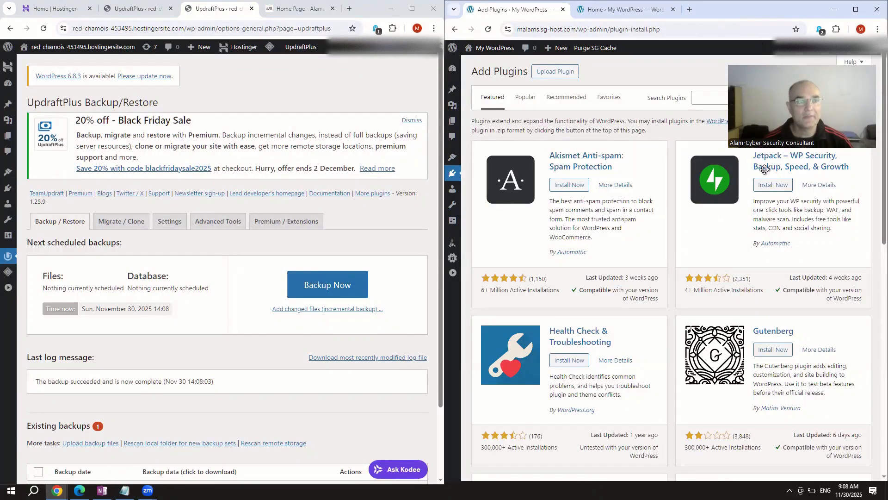
left_click(701, 101)
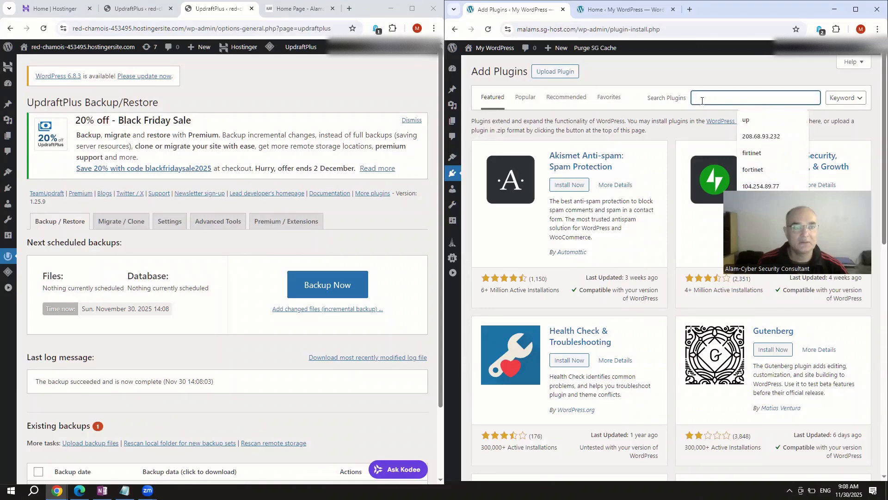
type("up")
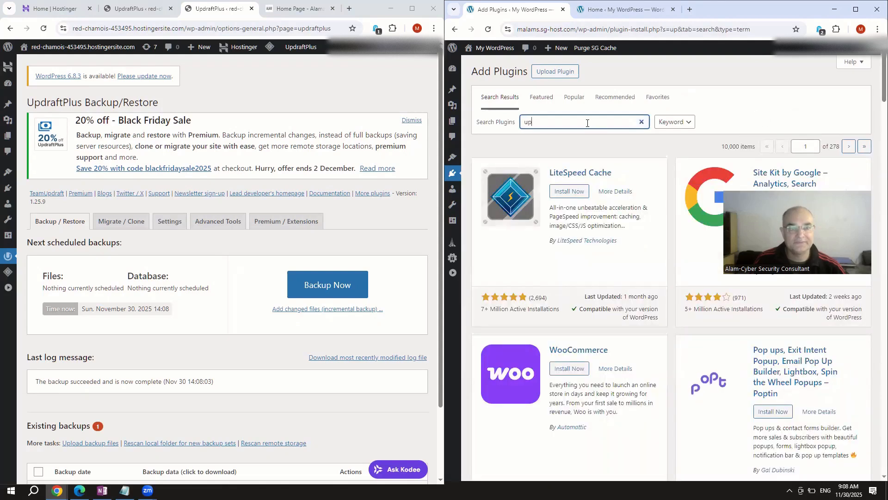
type("dr")
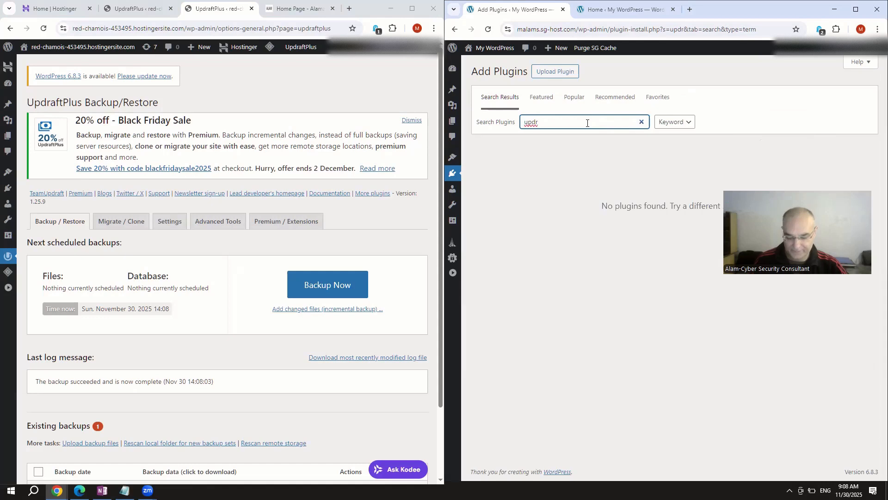
type("aft")
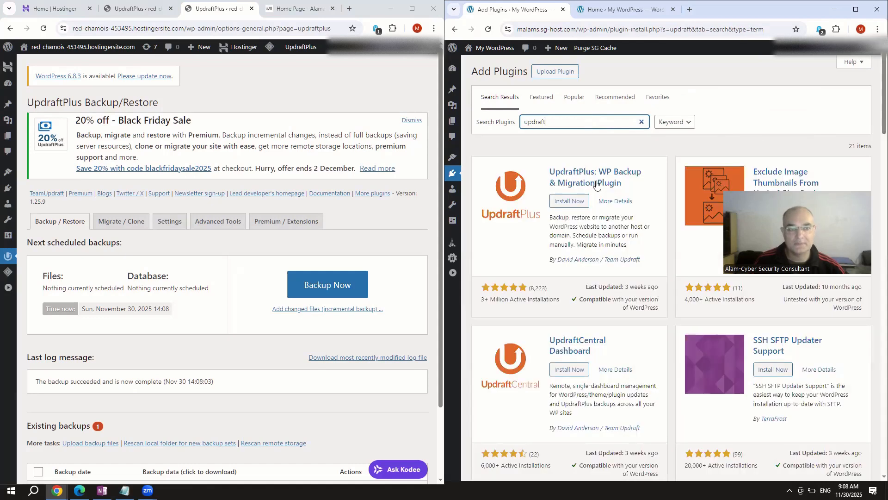
- Install and activate the UpdraftPlus: WP Backup & Migration Plugin, and dismiss its welcome pop-up
left_click(564, 203)
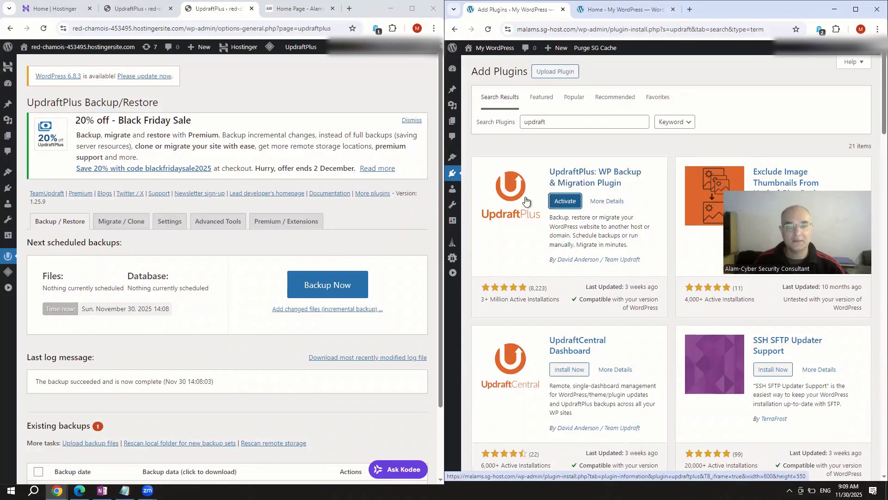
left_click(556, 206)
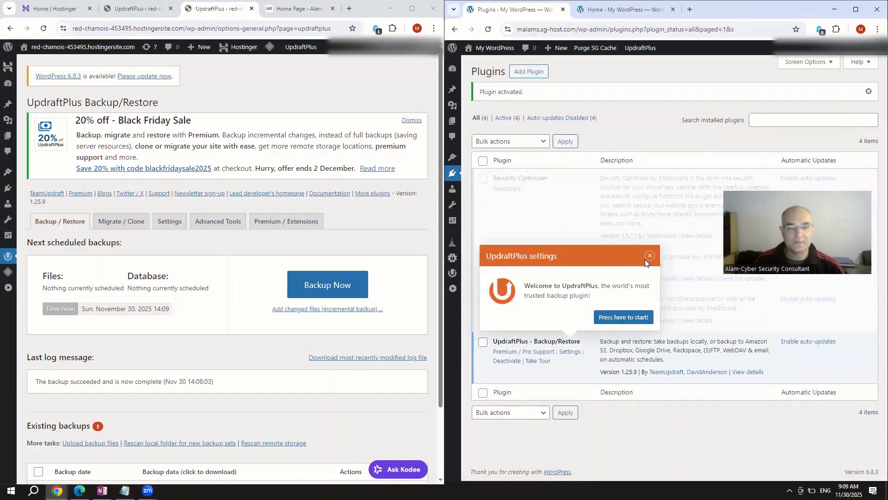
left_click(648, 258)
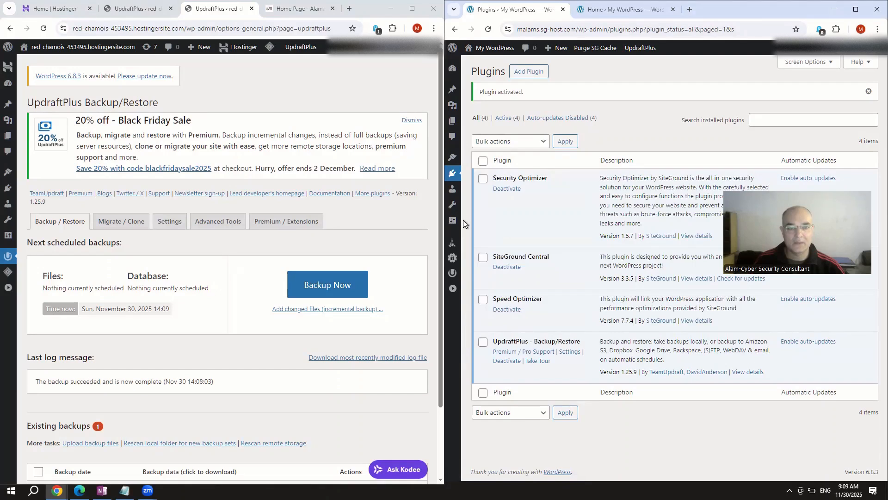
- Open the UpdraftPlus settings on the malams.sg-host.com site and go to the remote storage choices
left_click(453, 274)
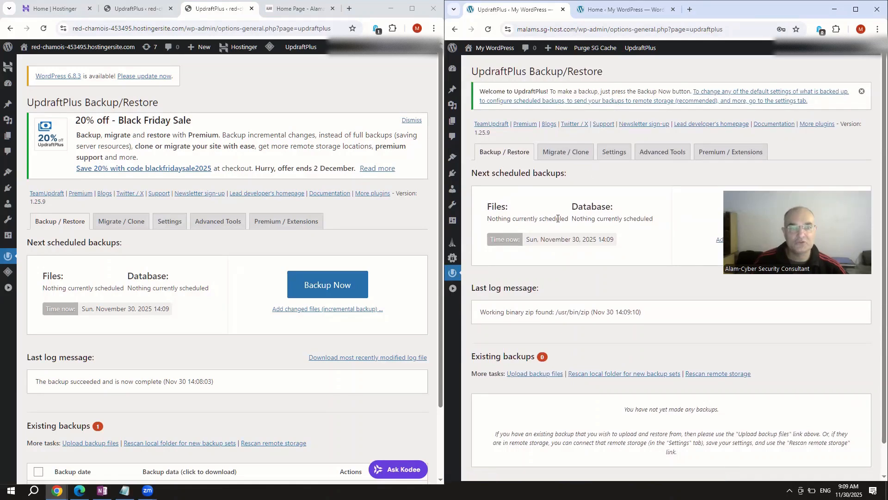
left_click(605, 157)
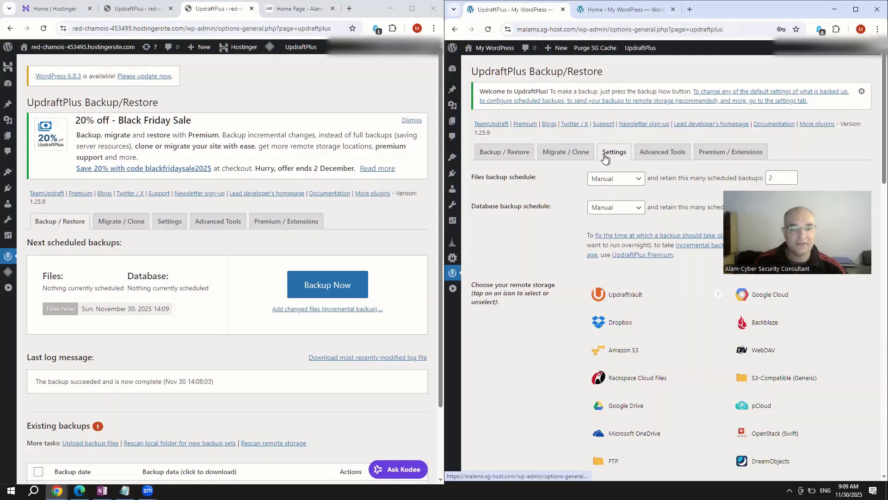
scroll(616, 347, "down", 2)
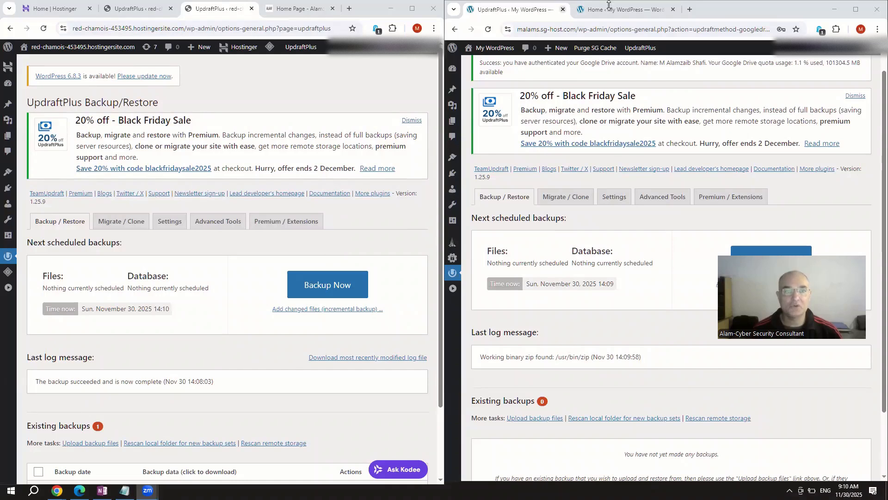
- Copy the base site address from the malams.sg-host.com dashboard and open the site's home page in a new browser tab
left_click(628, 7)
right_click(628, 7)
key("Escape")
right_click(560, 31)
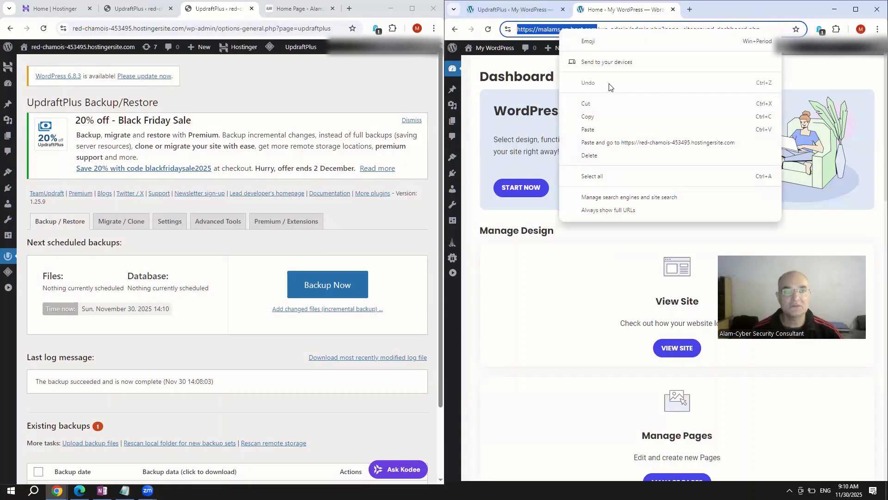
left_click(589, 117)
triple_click(585, 31)
right_click(585, 31)
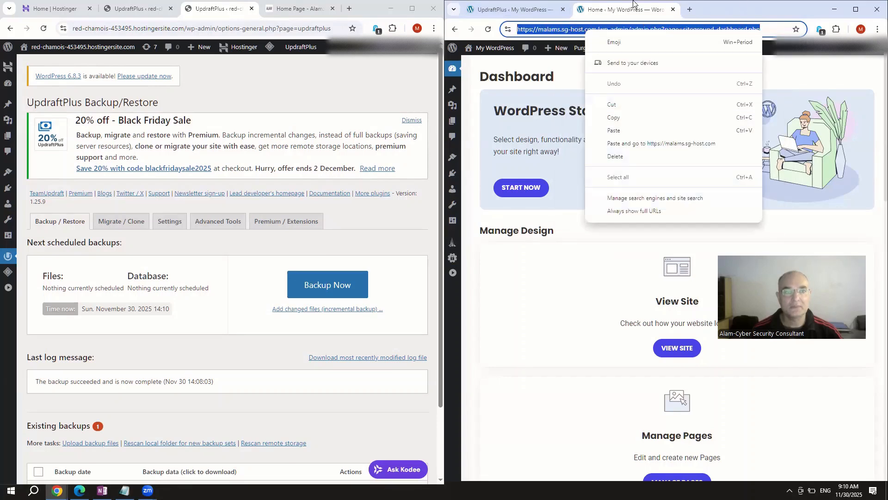
left_click(690, 10)
right_click(551, 32)
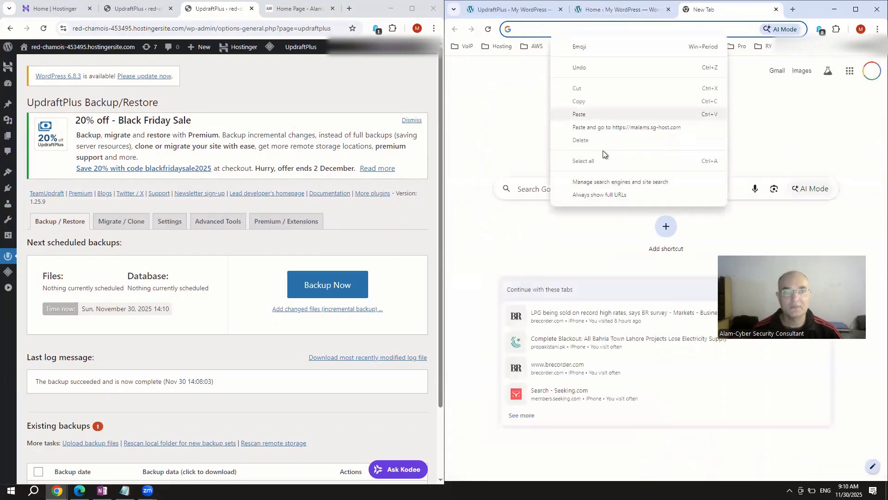
left_click(603, 129)
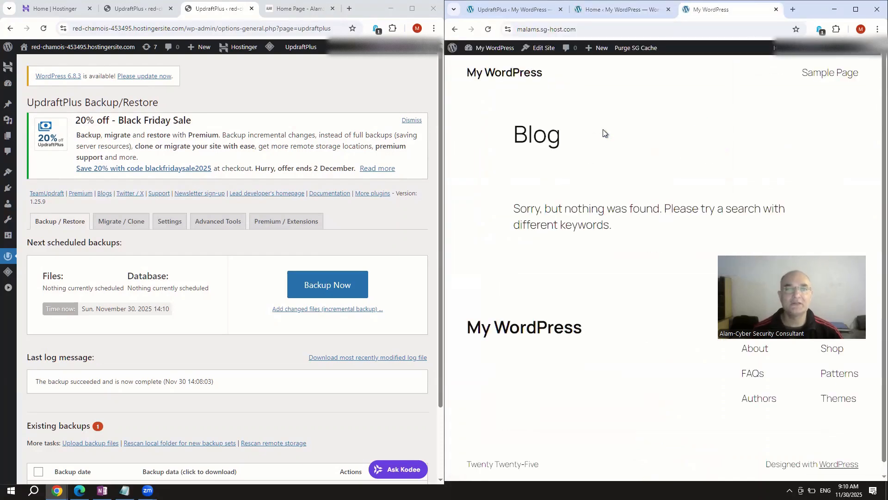
- Return to UpdraftPlus on malams.sg-host.com and check which remote storage is selected in its settings
left_click(588, 7)
left_click(489, 8)
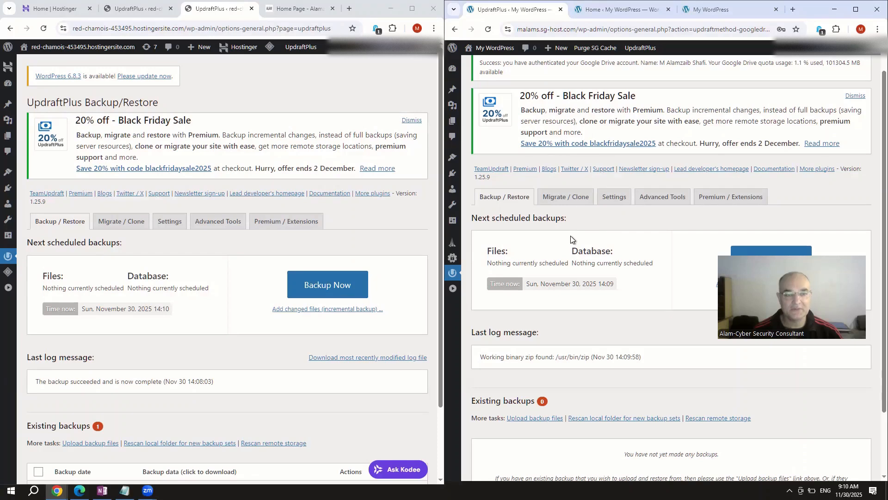
left_click(615, 196)
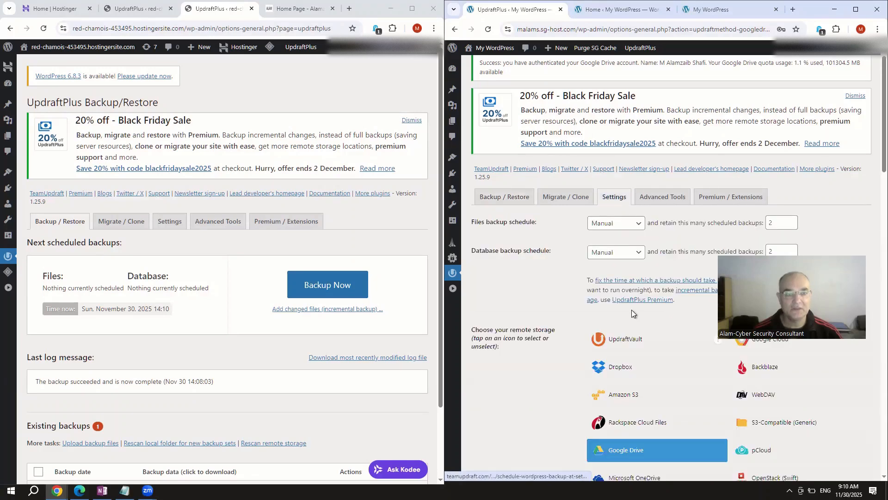
scroll(631, 309, "down", 2)
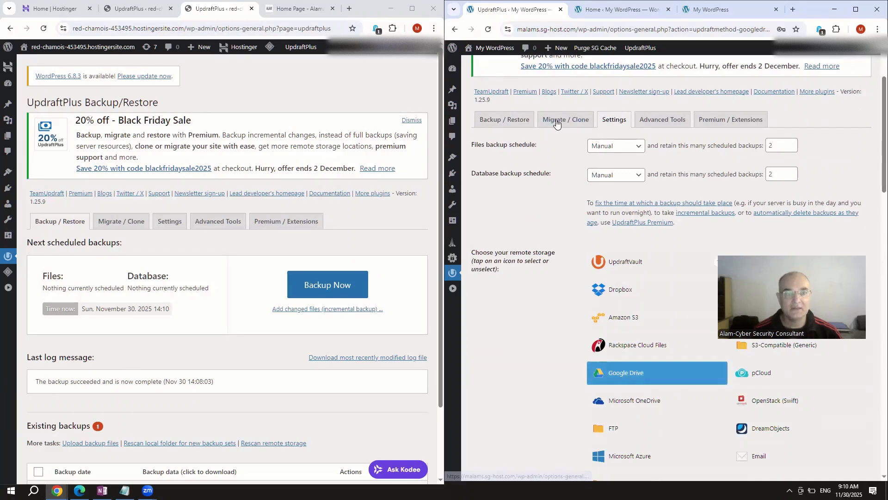
- Rescan the remote storage for existing backup sets on malams.sg-host.com, accepting the warning
left_click(509, 121)
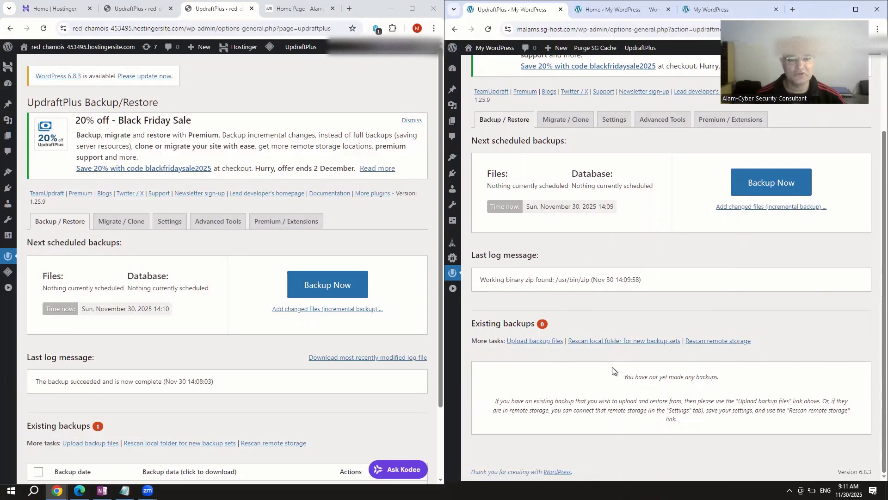
left_click(711, 342)
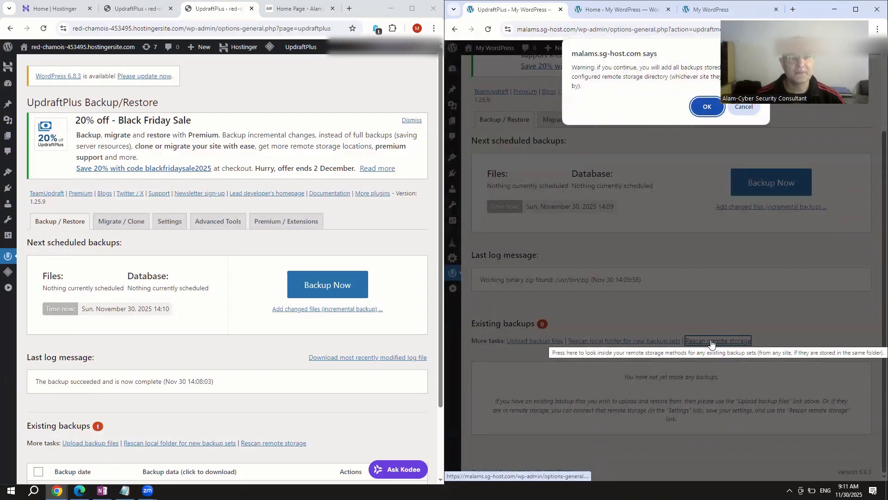
left_click(706, 107)
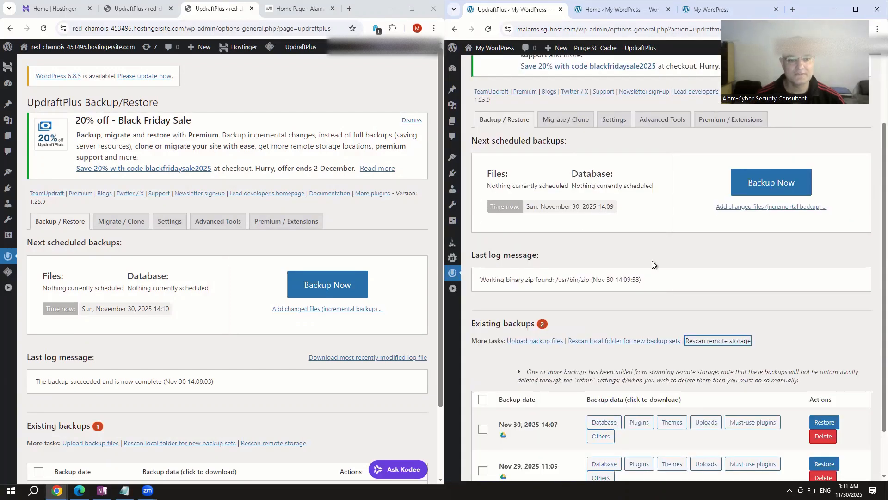
scroll(586, 365, "down", 1)
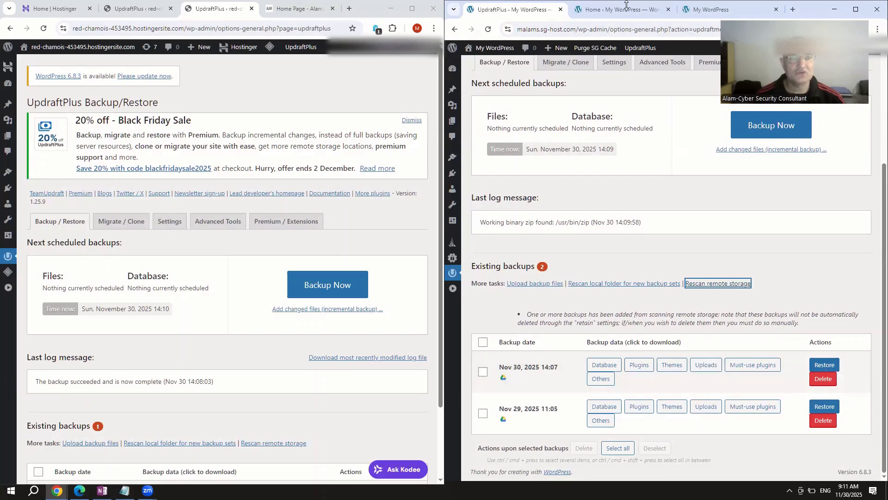
- Open the front end of the Hostinger site and compare its content with the malams.sg-host.com home page
left_click(719, 8)
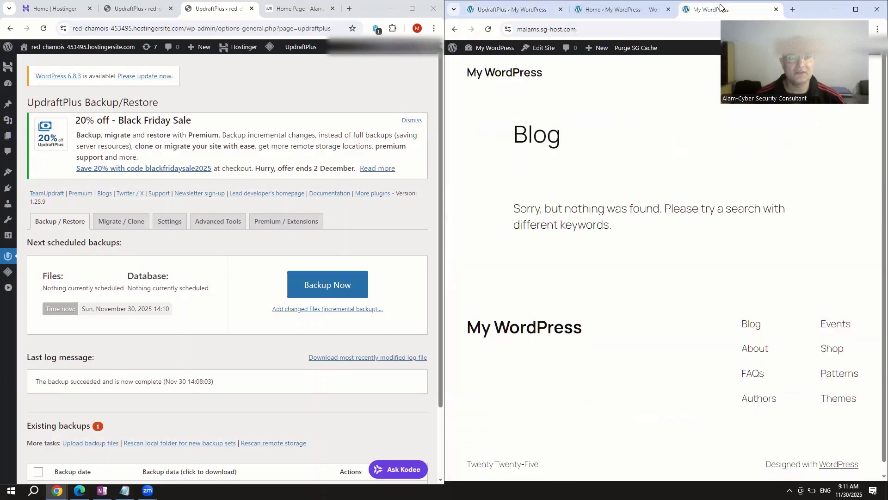
right_click(720, 9)
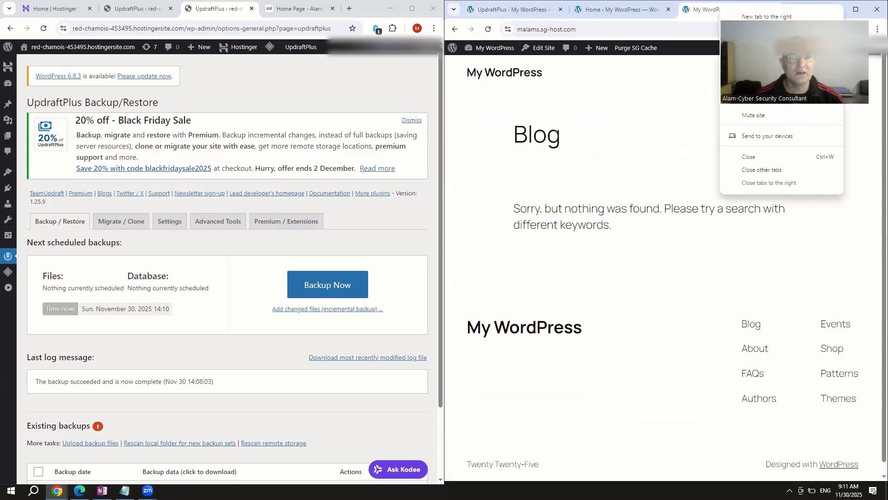
key("Escape")
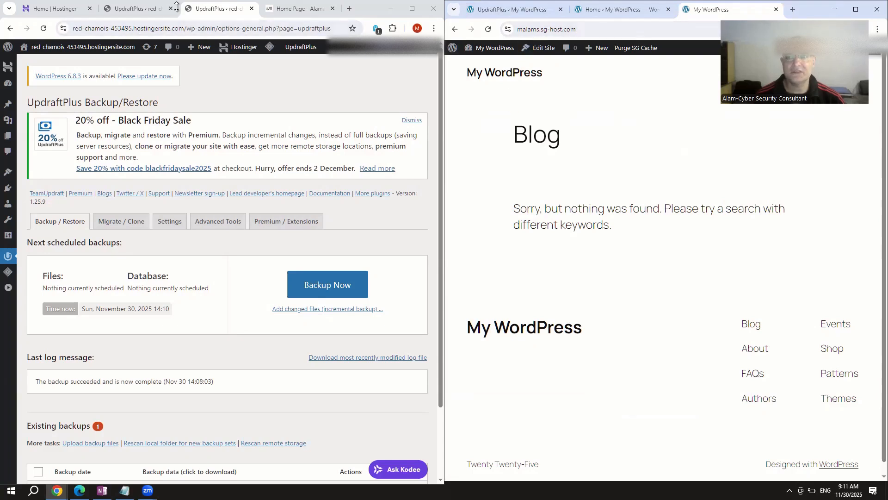
left_click(148, 33)
left_click(190, 27)
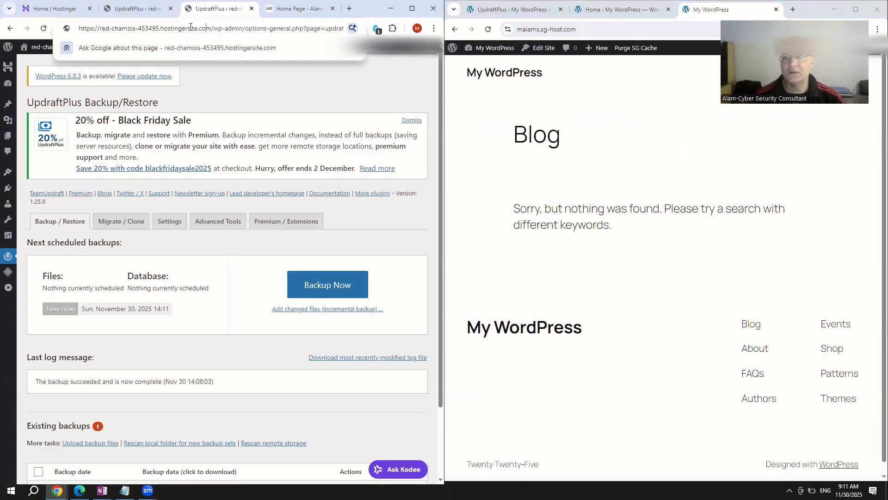
left_click_drag(210, 29, 207, 29)
mouse_move(11, 55)
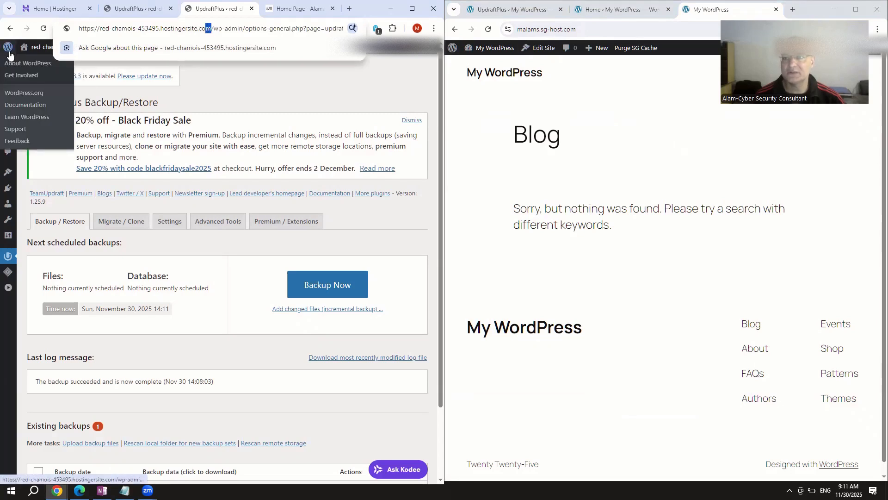
mouse_move(45, 49)
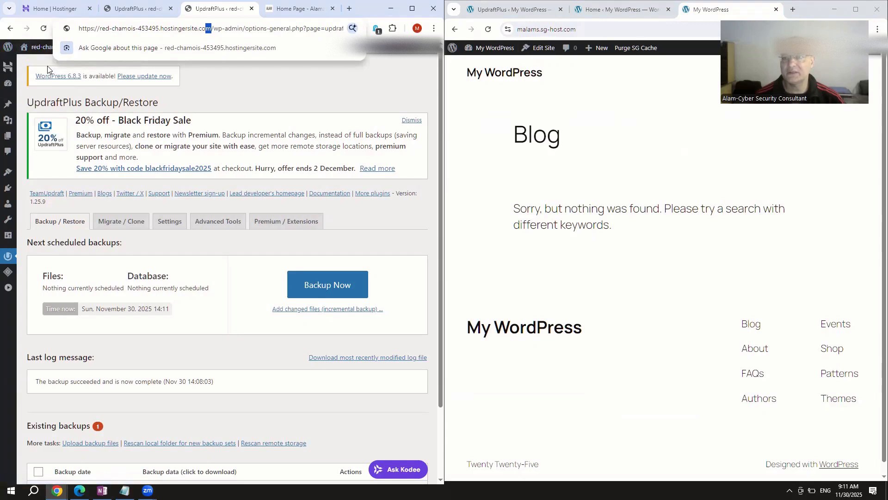
left_click(42, 56)
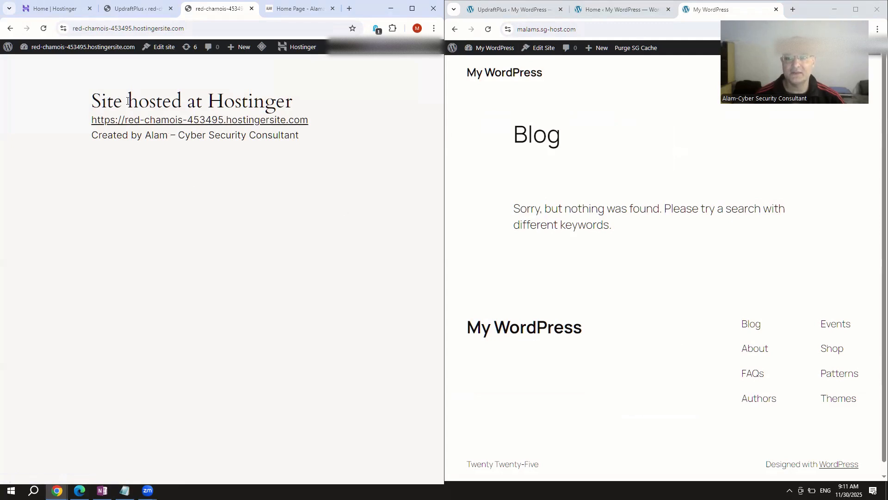
left_click_drag(107, 101, 309, 130)
left_click_drag(599, 208, 610, 229)
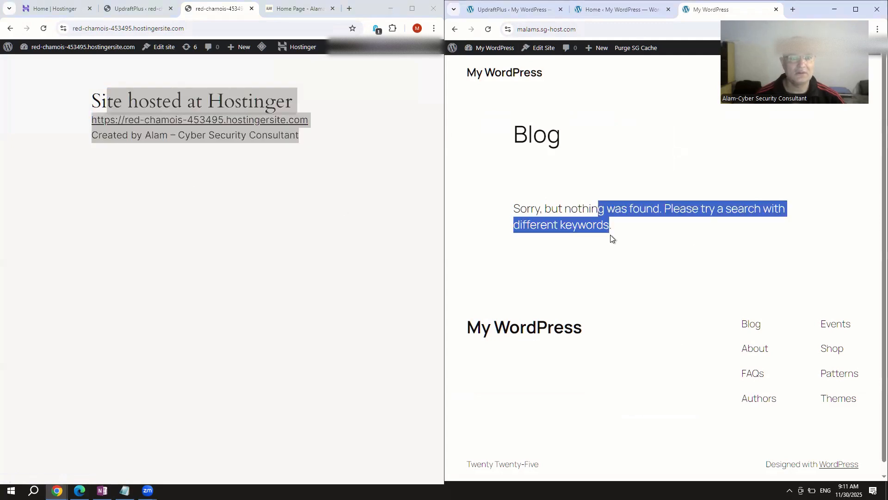
- Restore the Nov 30, 2025 14:07 backup on malams.sg-host.com with its plugins, themes, uploads, must-use plugins, others and database
left_click(614, 9)
left_click(524, 7)
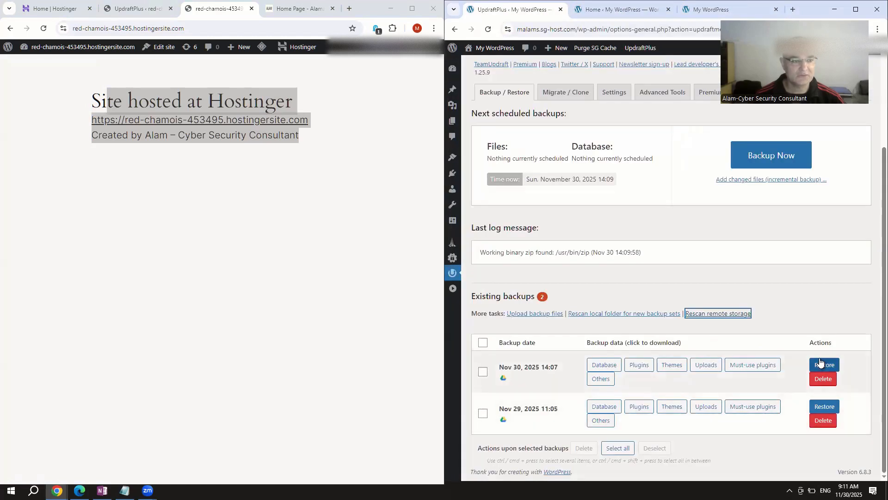
left_click(819, 364)
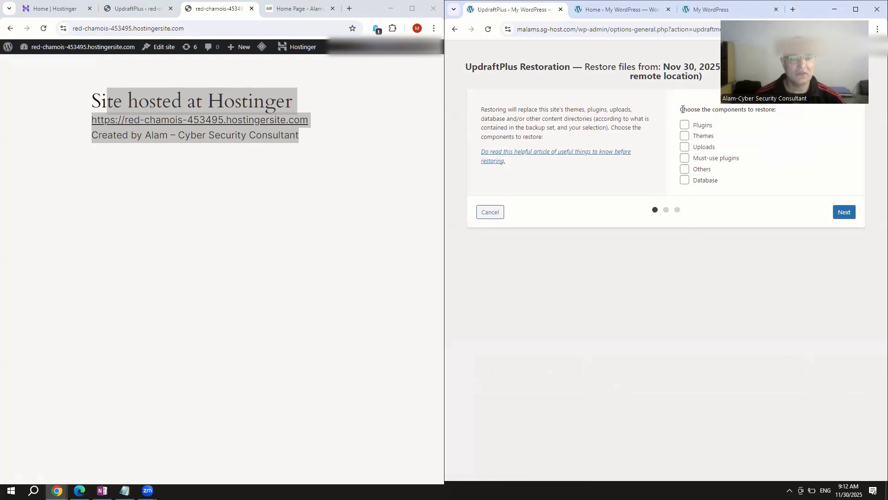
left_click(685, 126)
left_click(685, 136)
left_click(686, 147)
left_click(685, 158)
left_click(685, 169)
left_click(685, 180)
left_click(844, 213)
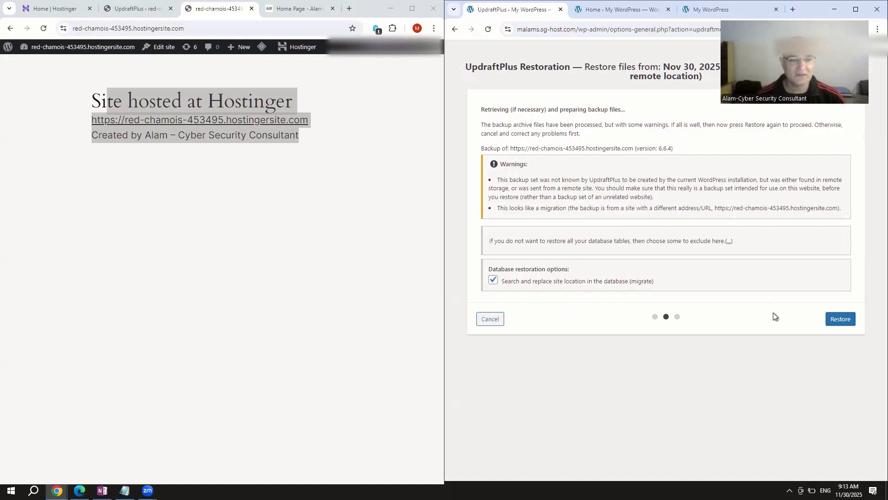
left_click(839, 319)
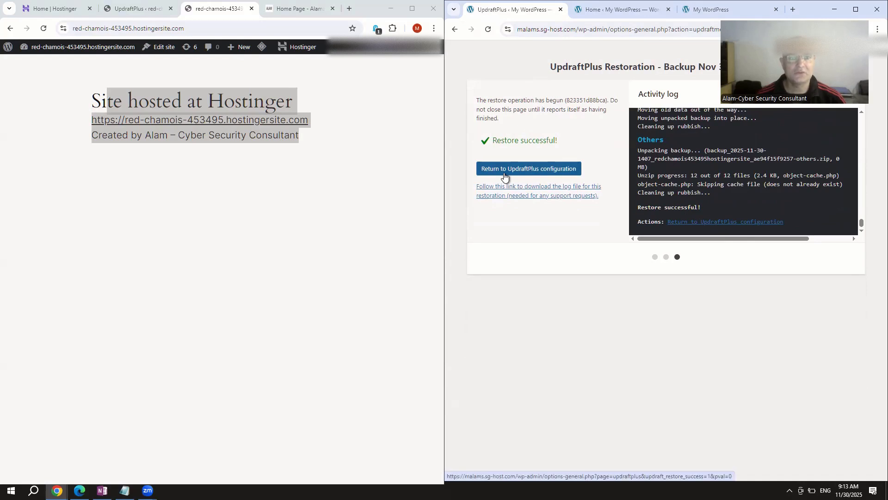
- Reload the malams.sg-host.com home page to check the restored content, and return to the UpdraftPlus restoration page
left_click(699, 12)
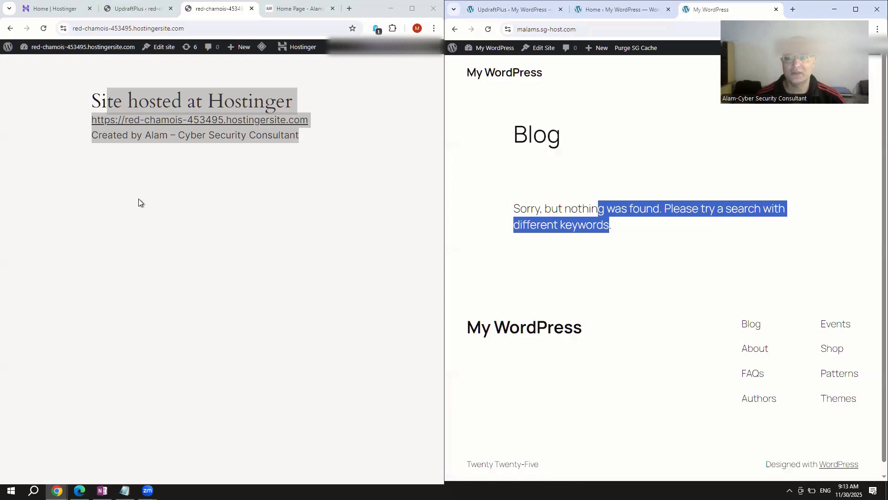
right_click(706, 9)
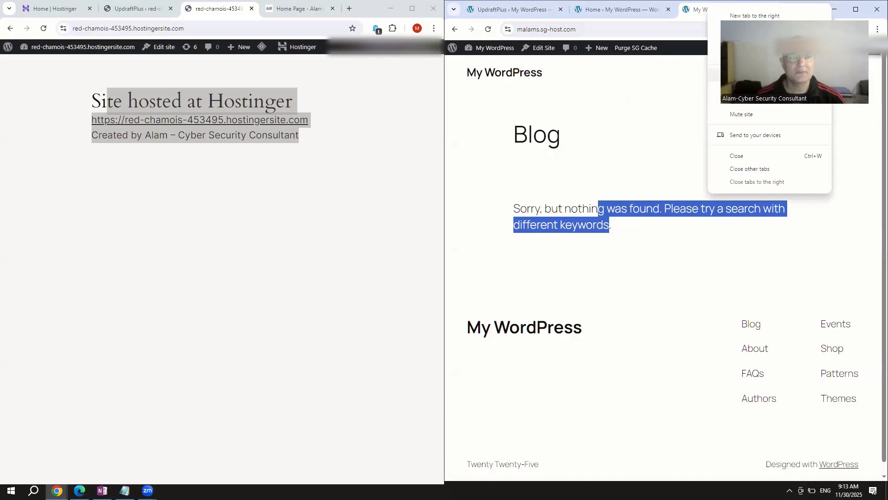
left_click(740, 75)
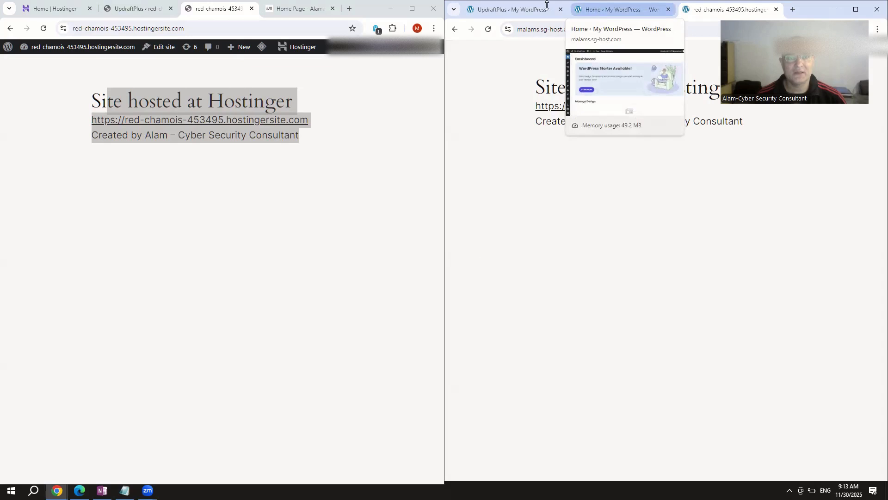
left_click(509, 10)
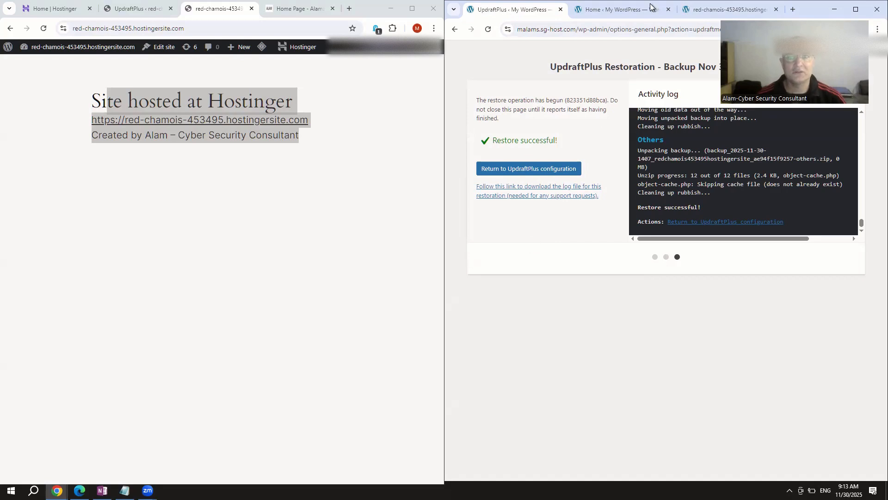
left_click(122, 29)
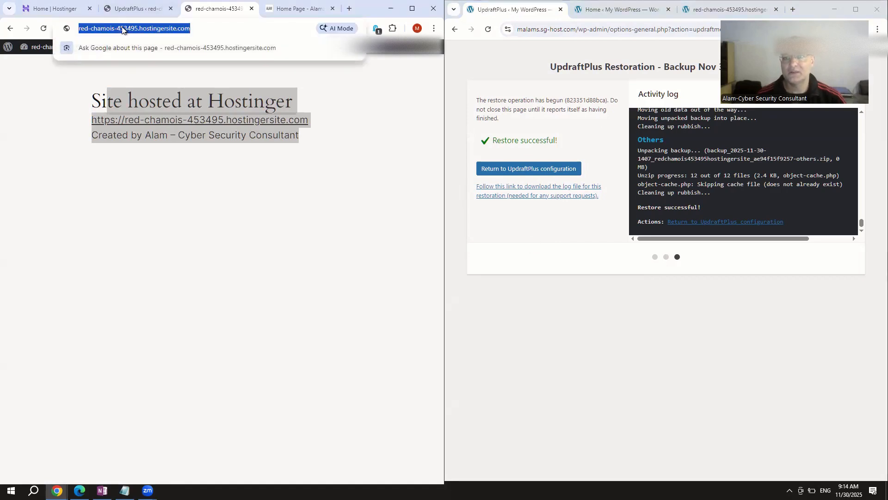
left_click(182, 255)
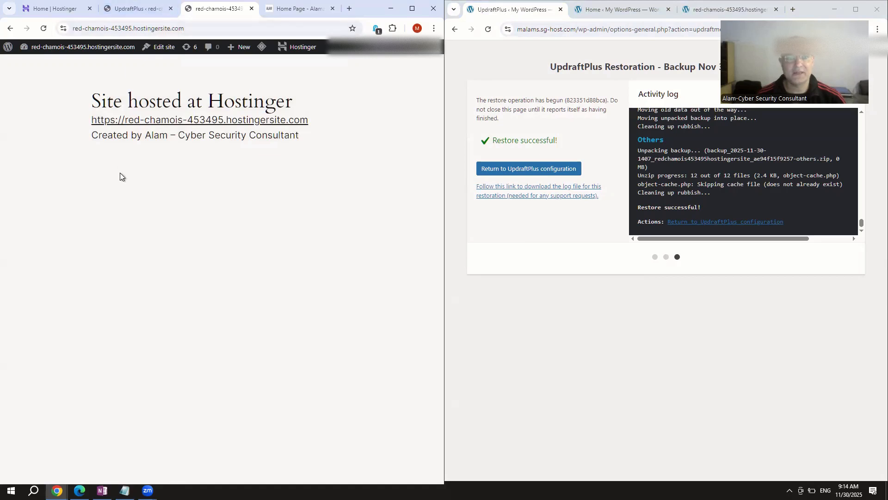